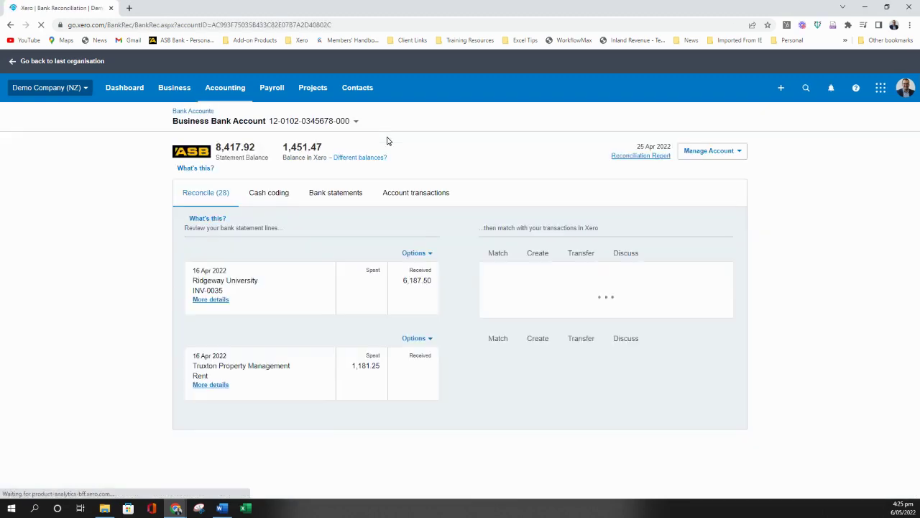
Step: Review the candidate matches and new transaction types for the 2,000.00 Jakaranda Maple Systems deposit of 17 Apr 2022
{"action": "scroll", "coordinate": [474, 240], "scroll_direction": "down", "scroll_amount": 7}
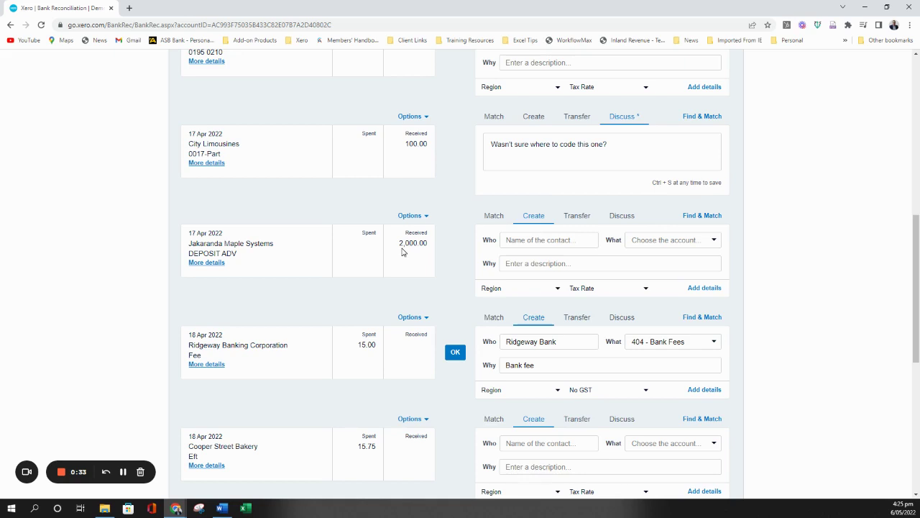
{"action": "left_click", "coordinate": [698, 218]}
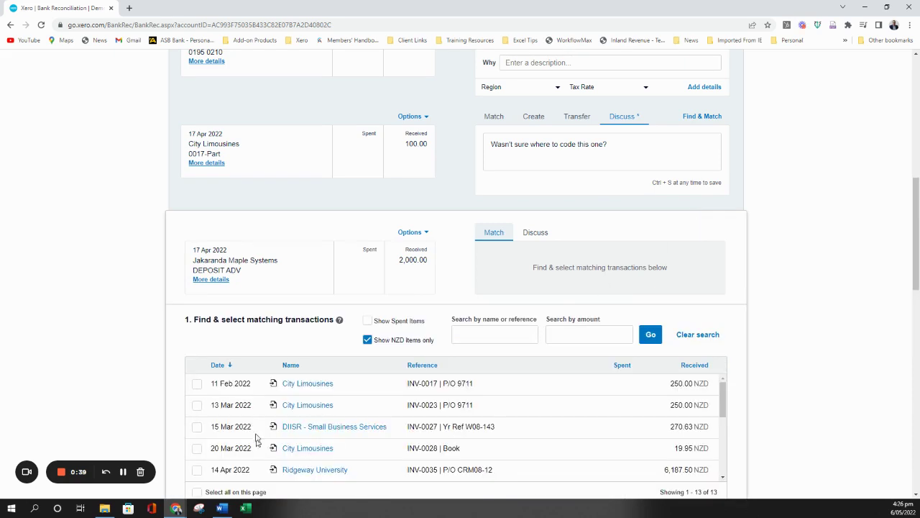
{"action": "scroll", "coordinate": [609, 287], "scroll_direction": "down", "scroll_amount": 3}
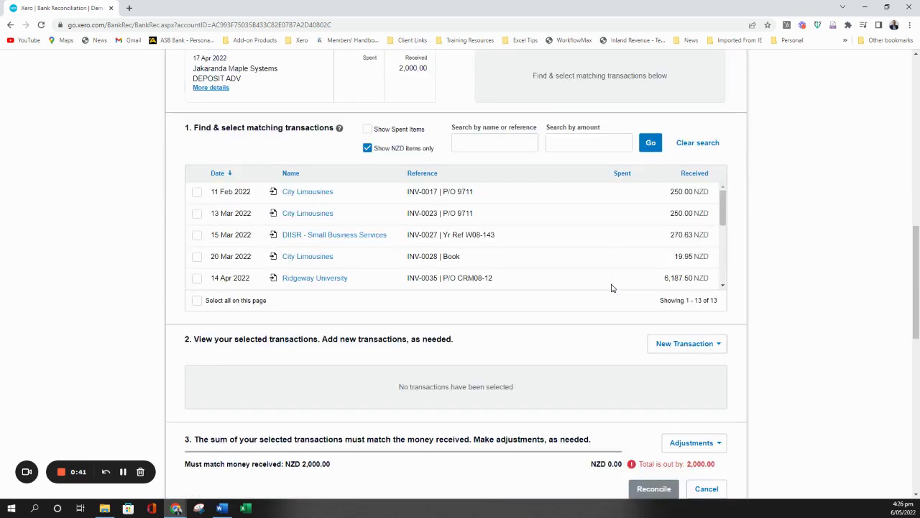
{"action": "scroll", "coordinate": [608, 257], "scroll_direction": "down", "scroll_amount": 1}
{"action": "scroll", "coordinate": [730, 303], "scroll_direction": "up", "scroll_amount": 1}
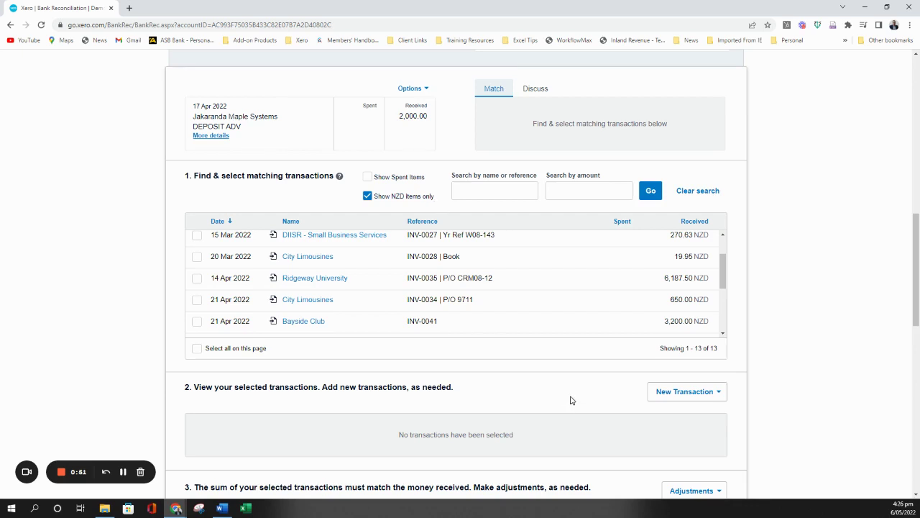
{"action": "left_click", "coordinate": [710, 394]}
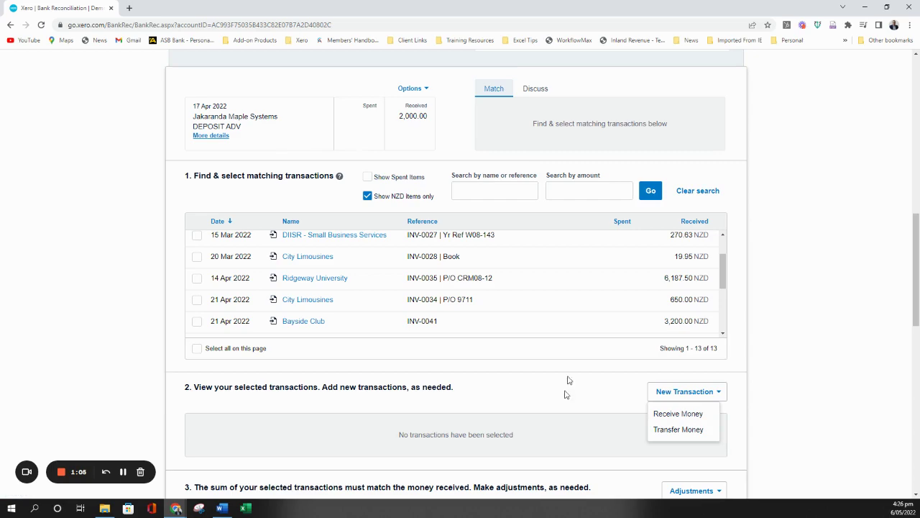
{"action": "scroll", "coordinate": [584, 267], "scroll_direction": "down", "scroll_amount": 2}
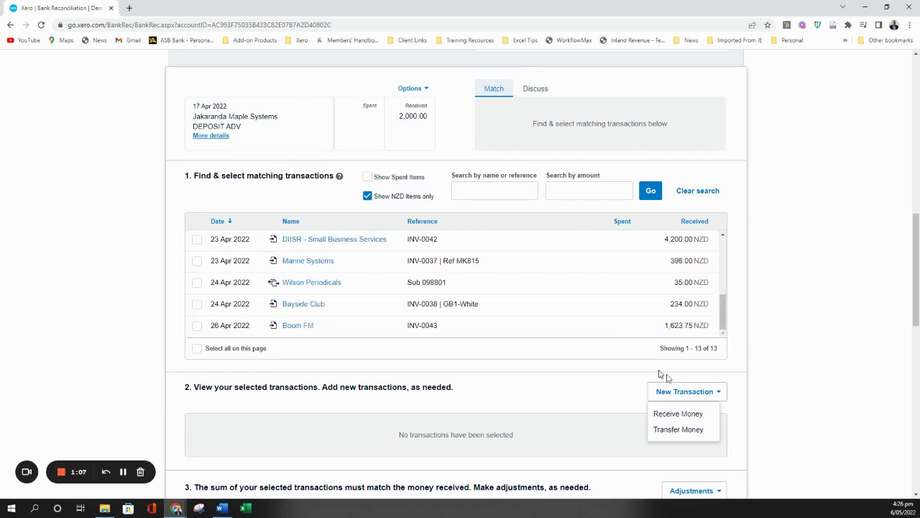
{"action": "scroll", "coordinate": [803, 388], "scroll_direction": "down", "scroll_amount": 3}
{"action": "scroll", "coordinate": [722, 298], "scroll_direction": "down", "scroll_amount": 4}
{"action": "scroll", "coordinate": [460, 331], "scroll_direction": "up", "scroll_amount": 5}
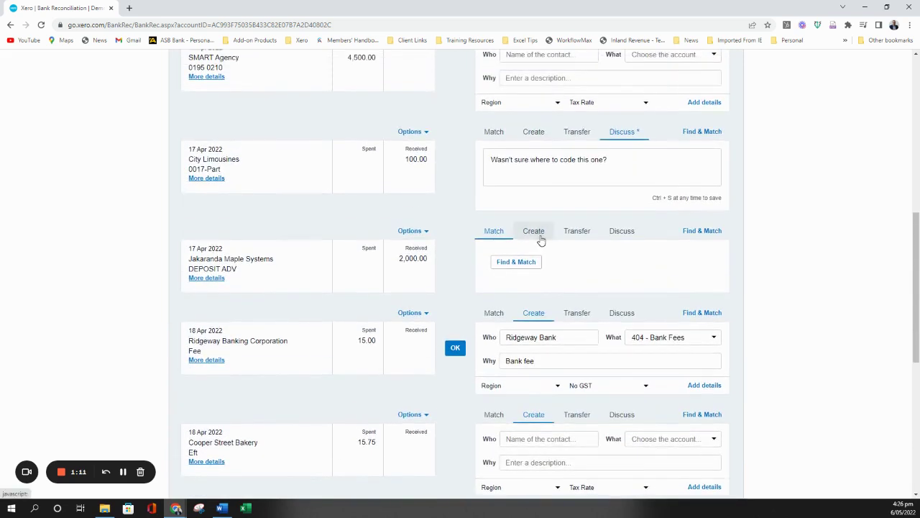
Step: Create a new transaction for the Jakaranda Maple Systems deposit and bring up its full details form
{"action": "left_click", "coordinate": [538, 234]}
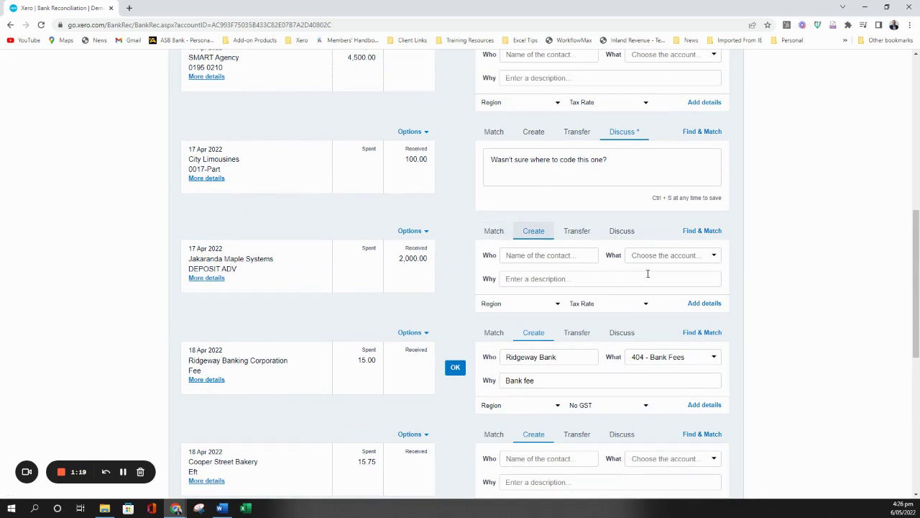
{"action": "left_click", "coordinate": [707, 306]}
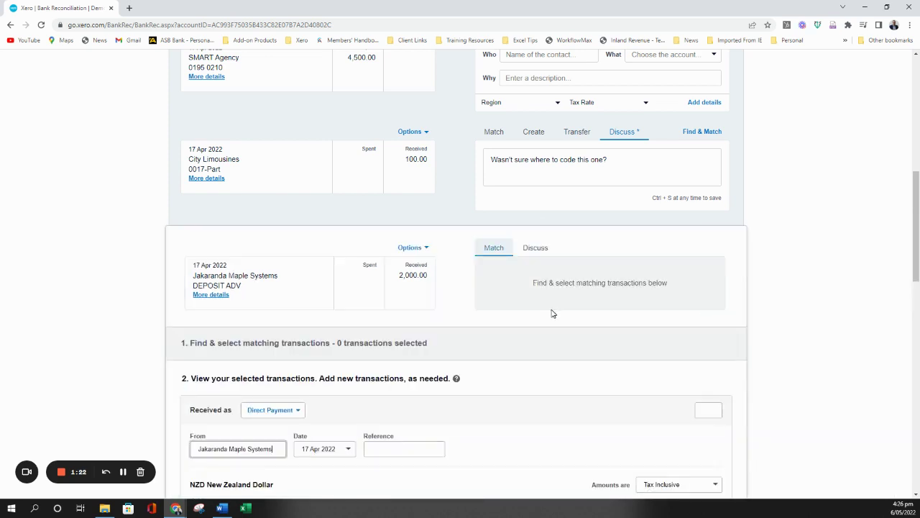
{"action": "scroll", "coordinate": [512, 328], "scroll_direction": "down", "scroll_amount": 2}
{"action": "scroll", "coordinate": [513, 328], "scroll_direction": "down", "scroll_amount": 1}
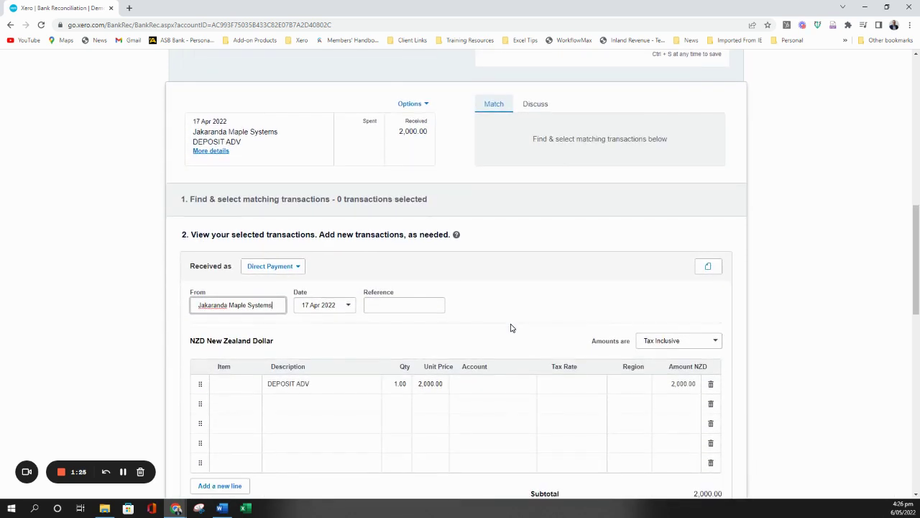
{"action": "scroll", "coordinate": [511, 327], "scroll_direction": "down", "scroll_amount": 1}
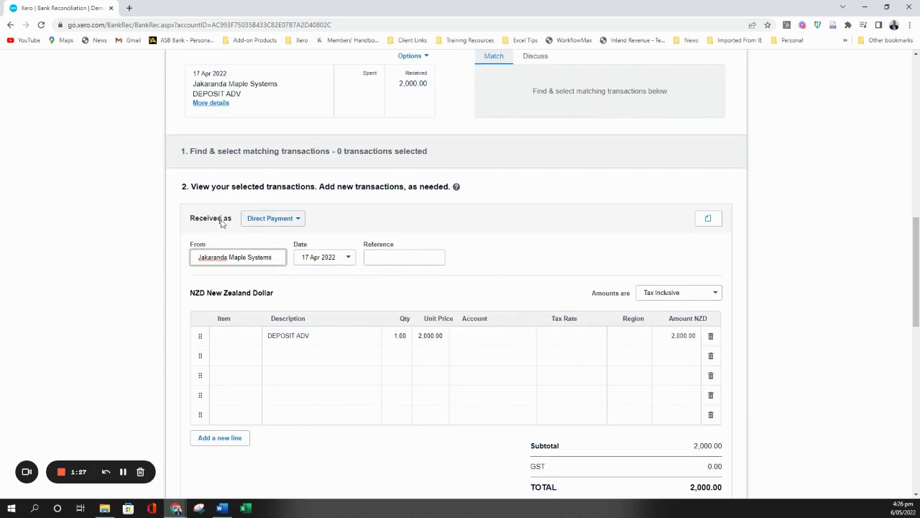
Step: Try classifying the received deposit as a Prepayment
{"action": "left_click", "coordinate": [289, 222]}
{"action": "left_click", "coordinate": [290, 221]}
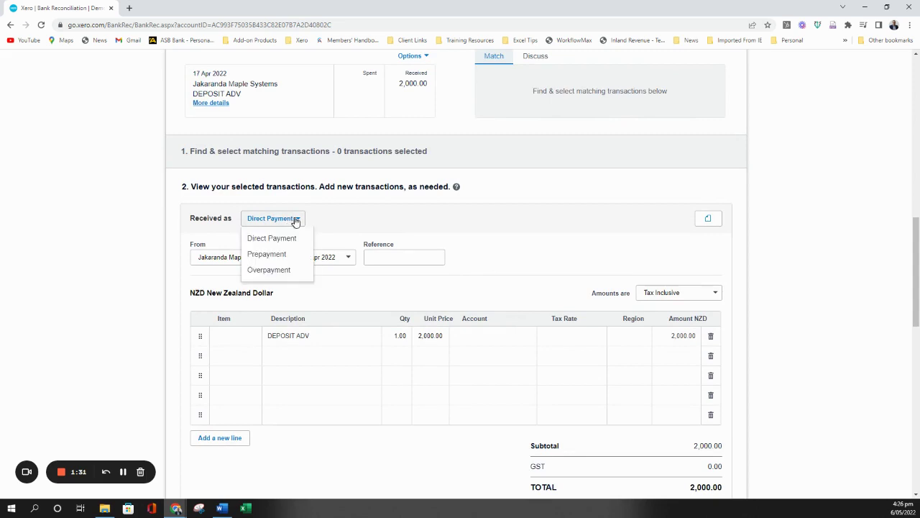
{"action": "left_click", "coordinate": [286, 257]}
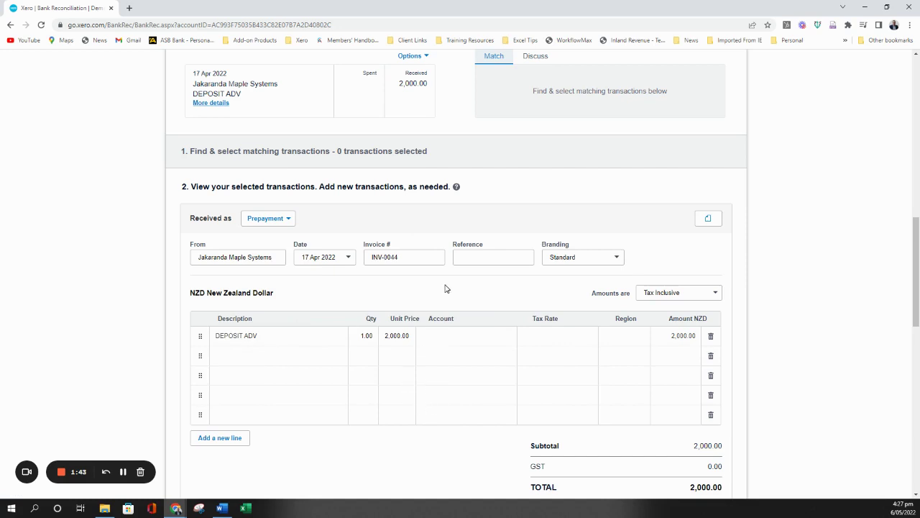
{"action": "scroll", "coordinate": [445, 288], "scroll_direction": "down", "scroll_amount": 1}
{"action": "scroll", "coordinate": [445, 288], "scroll_direction": "up", "scroll_amount": 1}
Step: Classify the deposit as an Overpayment from Jakaranda Maple Systems, save the transaction and reconcile it with the bank line
{"action": "left_click", "coordinate": [280, 223]}
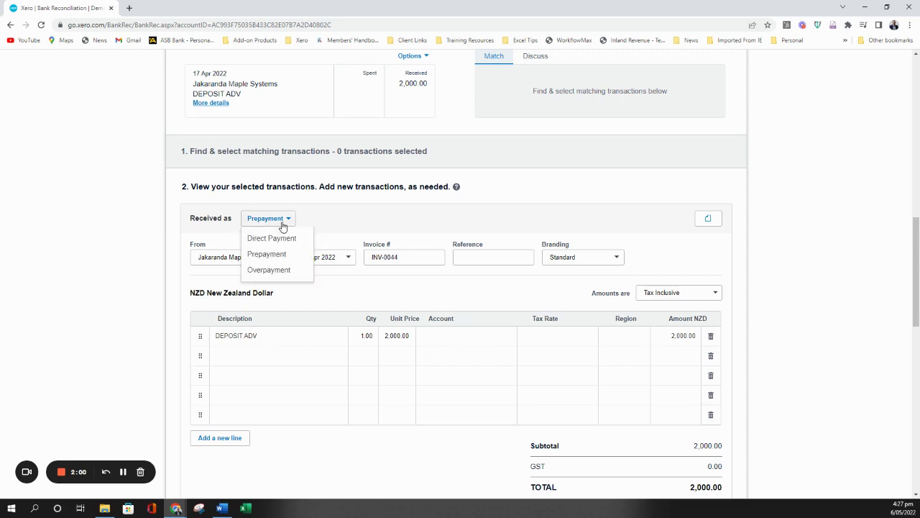
{"action": "left_click", "coordinate": [269, 269]}
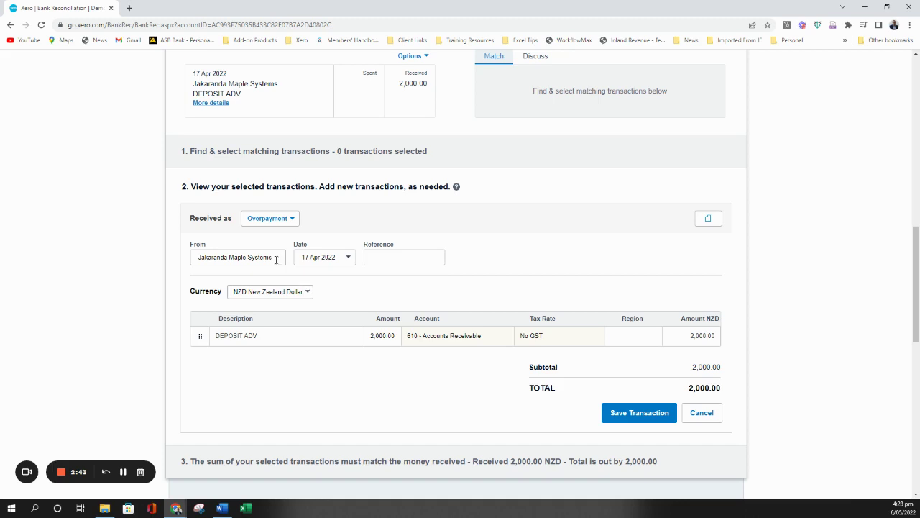
{"action": "left_click", "coordinate": [280, 259]}
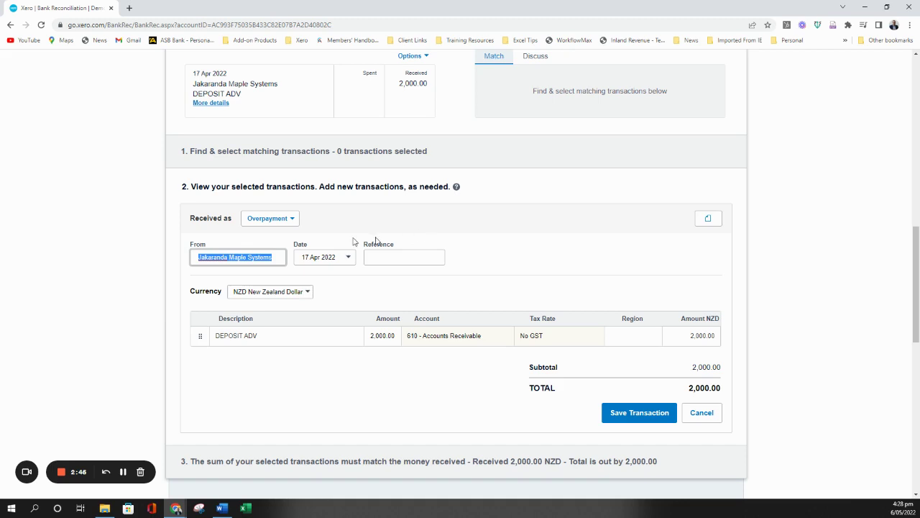
{"action": "scroll", "coordinate": [277, 263], "scroll_direction": "up", "scroll_amount": 1}
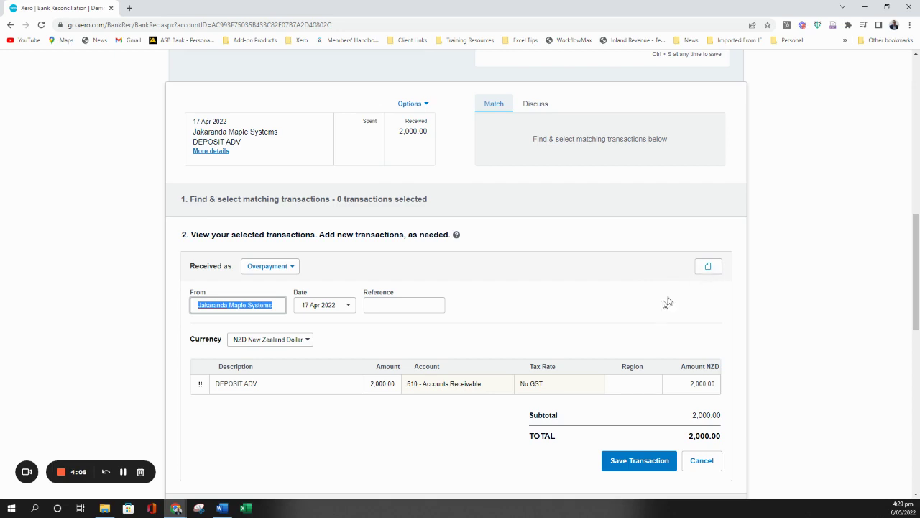
{"action": "left_click", "coordinate": [623, 463]}
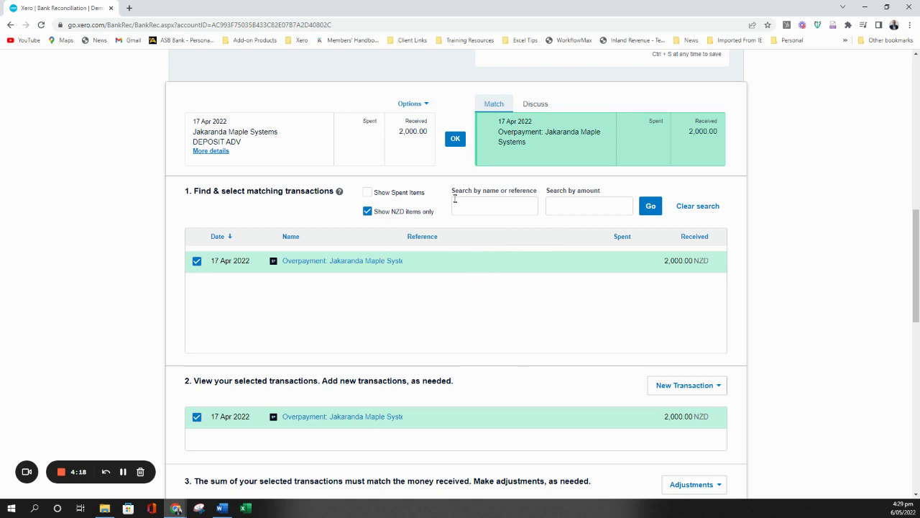
{"action": "left_click", "coordinate": [455, 139]}
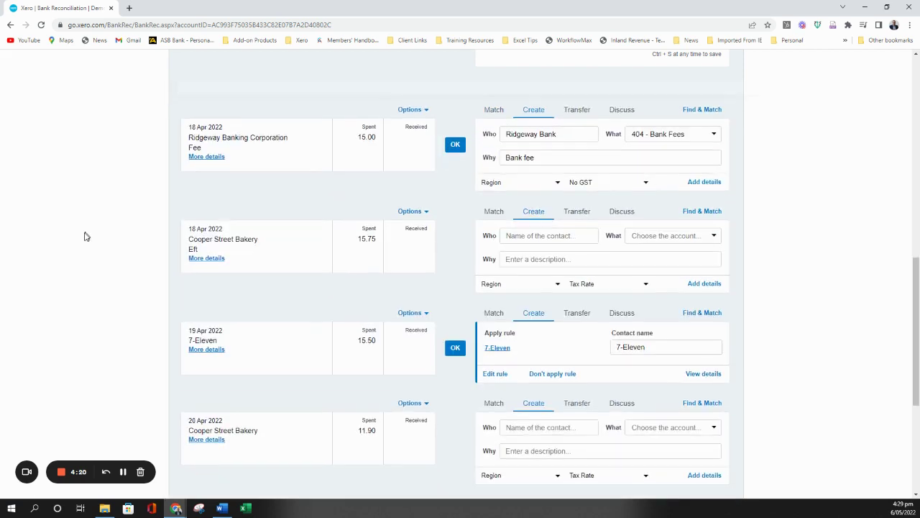
Step: Leave the bank reconciliation and open the Sales overview
{"action": "scroll", "coordinate": [84, 237], "scroll_direction": "up", "scroll_amount": 2}
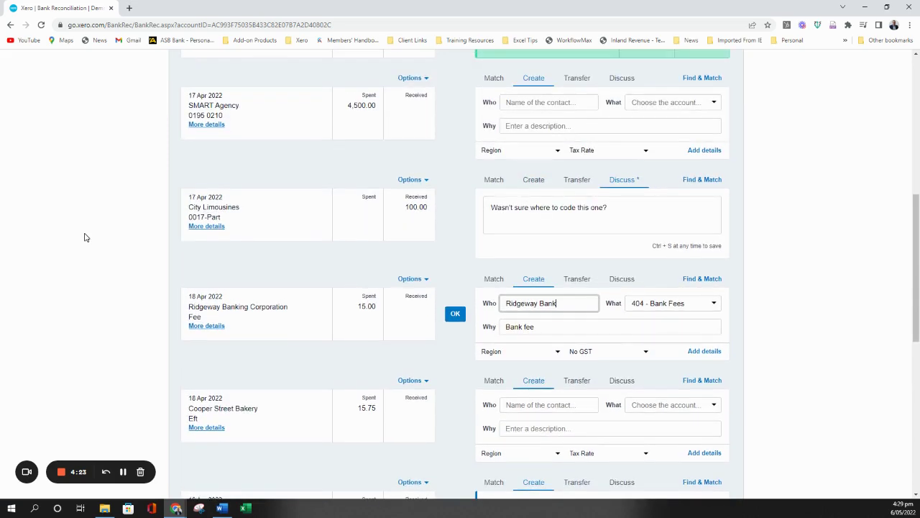
{"action": "scroll", "coordinate": [84, 238], "scroll_direction": "up", "scroll_amount": 10}
{"action": "left_click", "coordinate": [175, 88]}
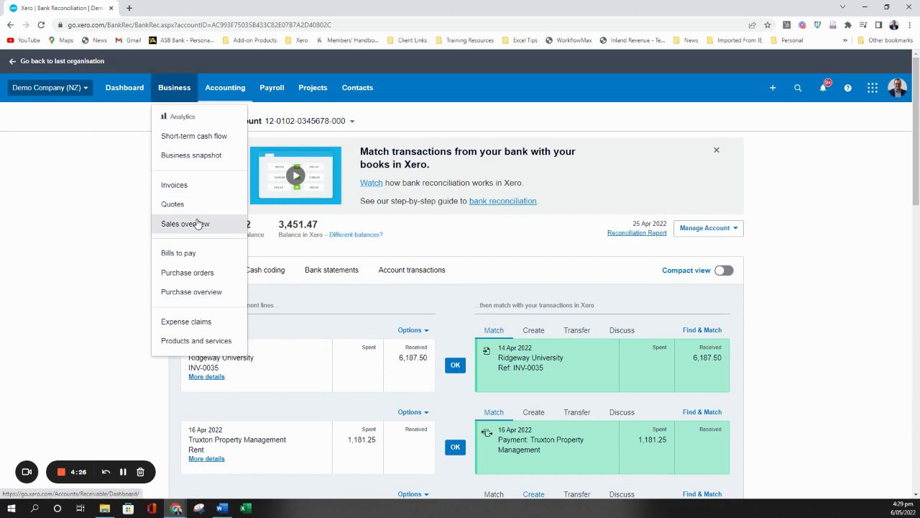
{"action": "left_click", "coordinate": [185, 223]}
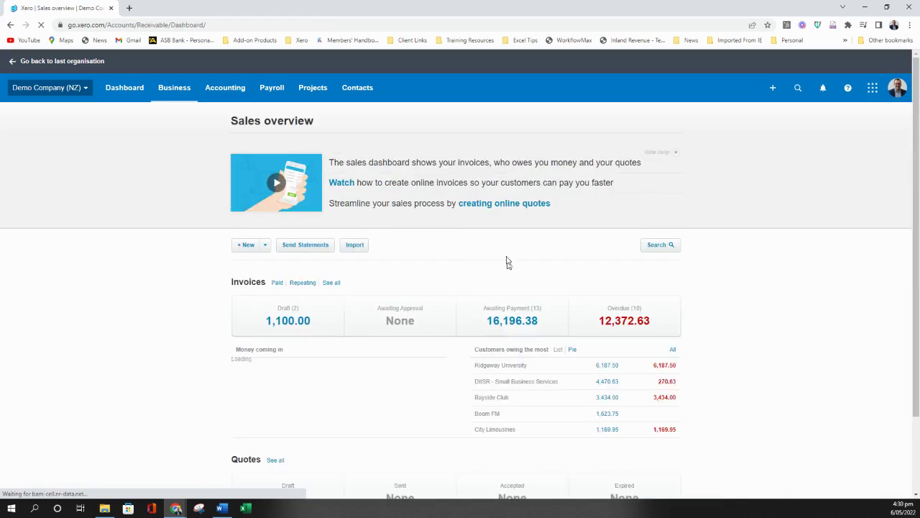
Step: Search the invoices for "jaka" and open the Jakaranda Maple Systems overpayment dated 17 Apr 2022
{"action": "left_click", "coordinate": [655, 247]}
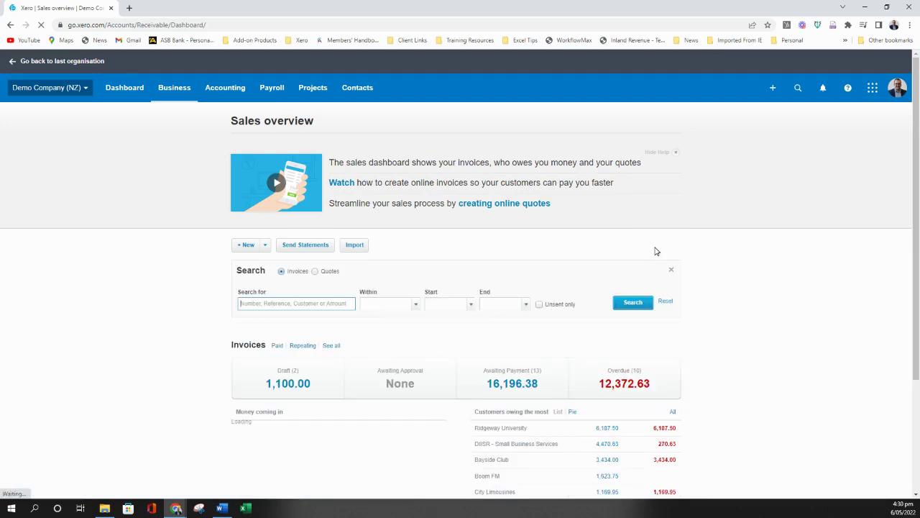
{"action": "type", "text": "iaka"}
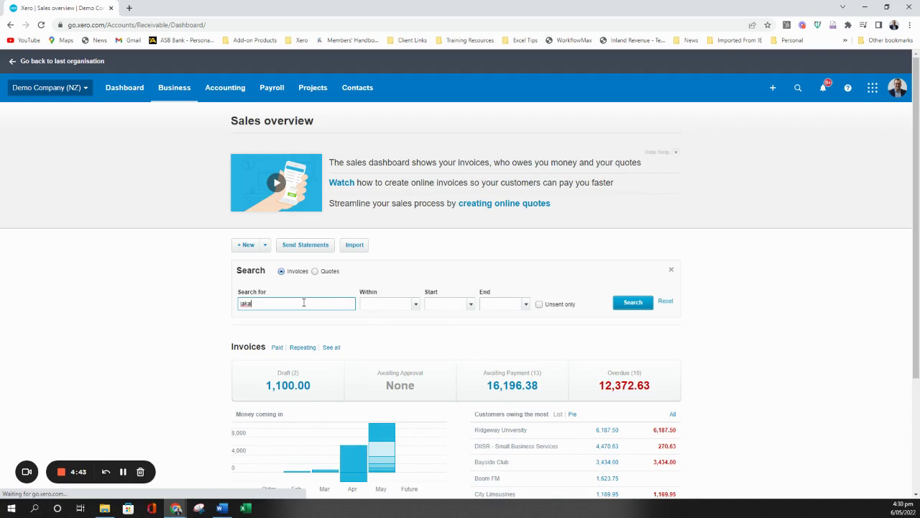
{"action": "key", "text": "Return"}
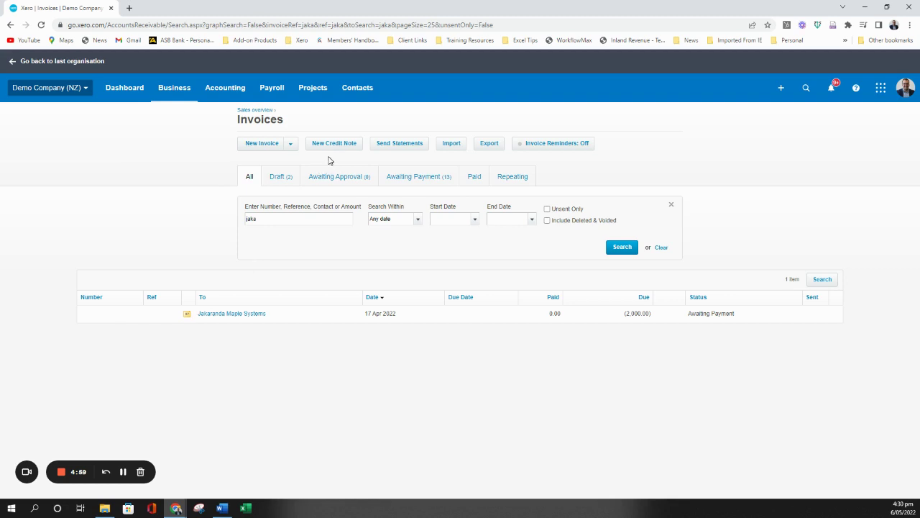
{"action": "left_click", "coordinate": [217, 317]}
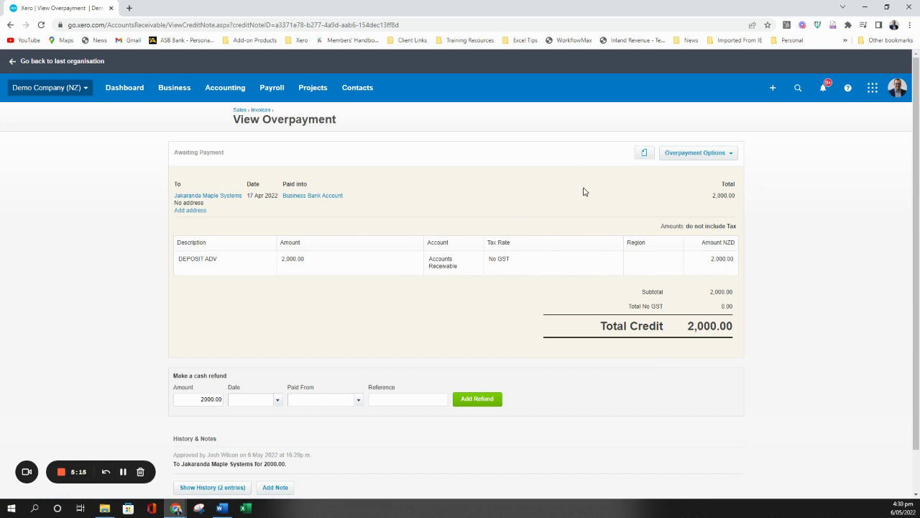
Step: Check which options are available for the Jakaranda Maple Systems overpayment
{"action": "left_click", "coordinate": [727, 152]}
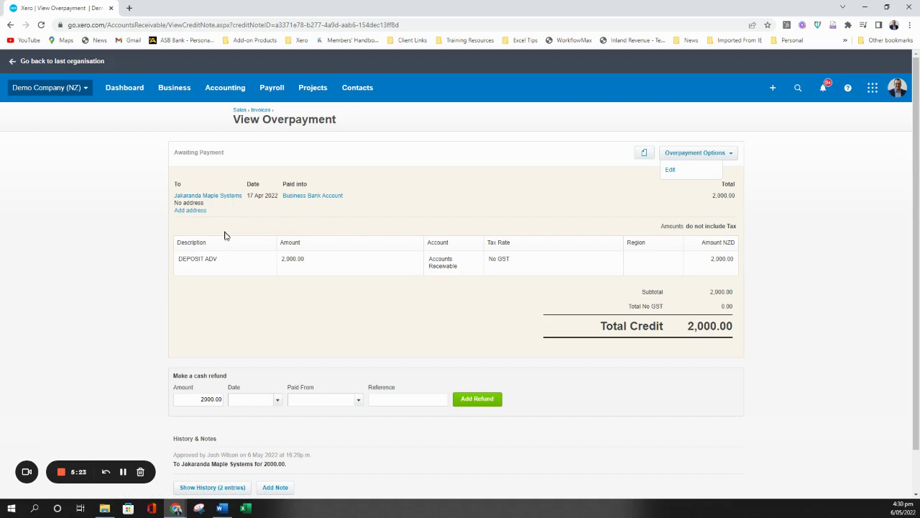
{"action": "left_click", "coordinate": [446, 311]}
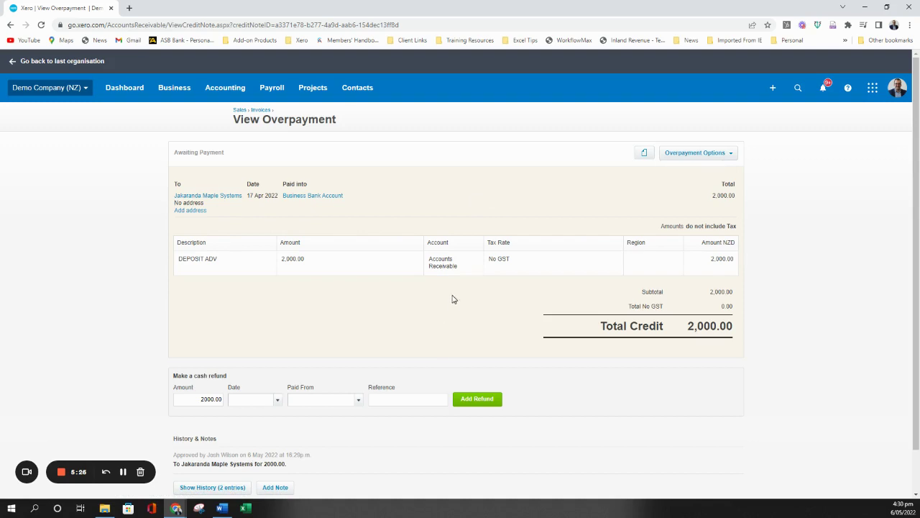
{"action": "left_click", "coordinate": [694, 153]}
Step: Fill in a cash refund dated 6 May 2022 from 090 - Business Bank Account, and return to the dashboard without adding it
{"action": "left_click", "coordinate": [277, 403]}
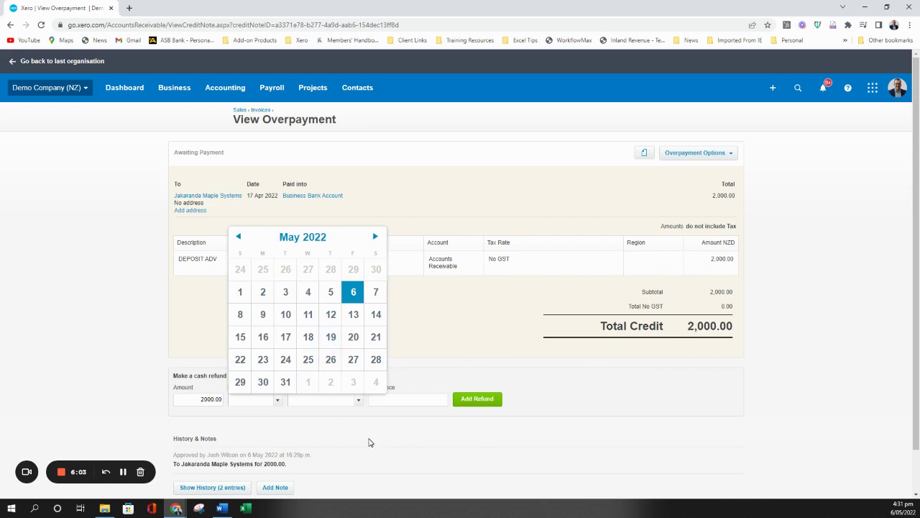
{"action": "left_click", "coordinate": [369, 439]}
{"action": "left_click", "coordinate": [357, 401]}
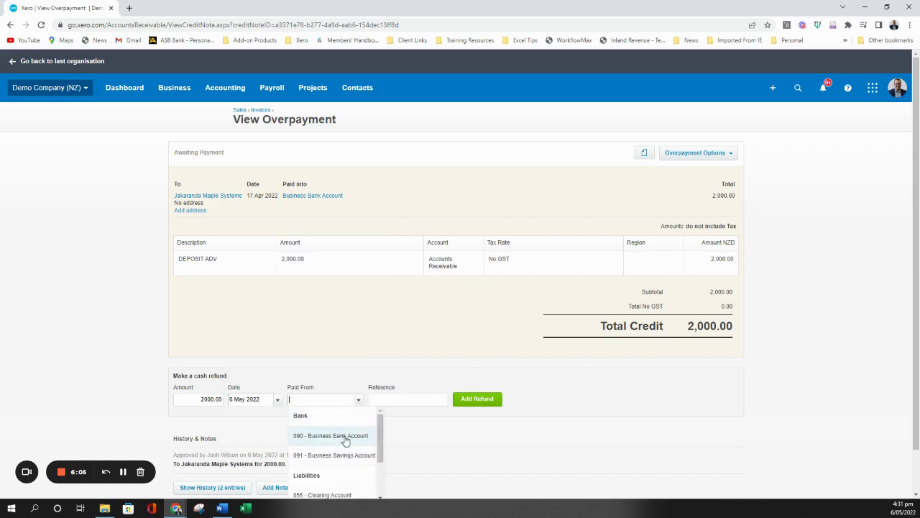
{"action": "left_click", "coordinate": [346, 441]}
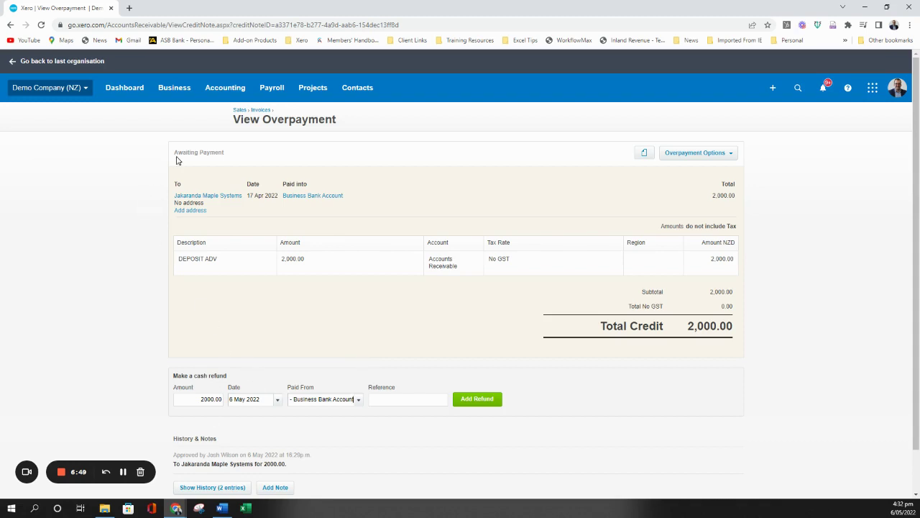
{"action": "left_click", "coordinate": [126, 98]}
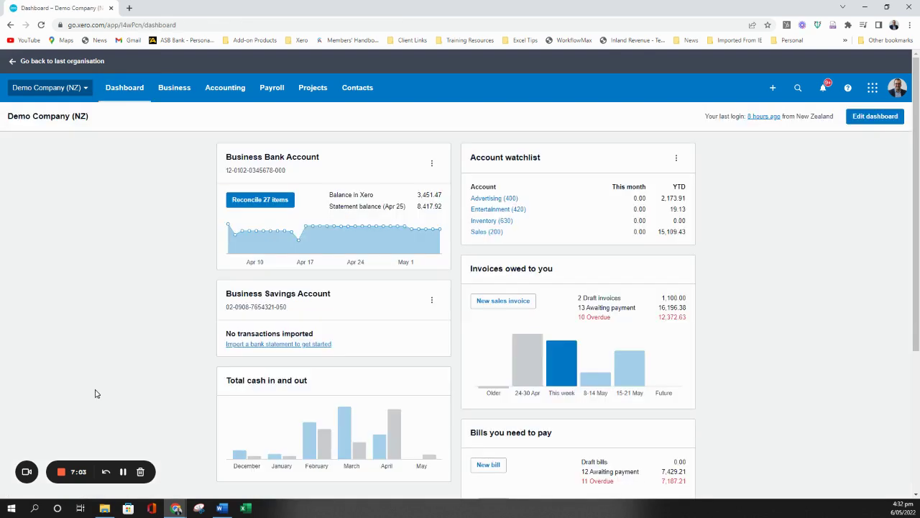